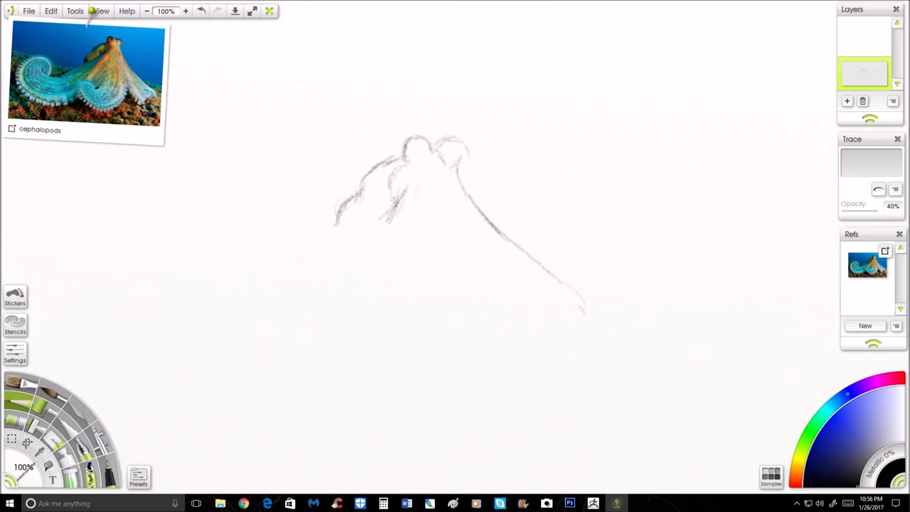
Step: Darken the lower-left tentacle line of the octopus mantle sketch
{"action": "mouse_move", "coordinate": [393, 200]}
{"action": "left_mouse_down"}
{"action": "mouse_move", "coordinate": [376, 226]}
{"action": "mouse_move", "coordinate": [346, 241]}
{"action": "mouse_move", "coordinate": [338, 233]}
{"action": "mouse_move", "coordinate": [311, 267]}
{"action": "left_mouse_up"}
Step: Pencil a big curled tentacle extending down and to the left of the body
{"action": "left_click_drag", "start_coordinate": [339, 239], "coordinate": [266, 301]}
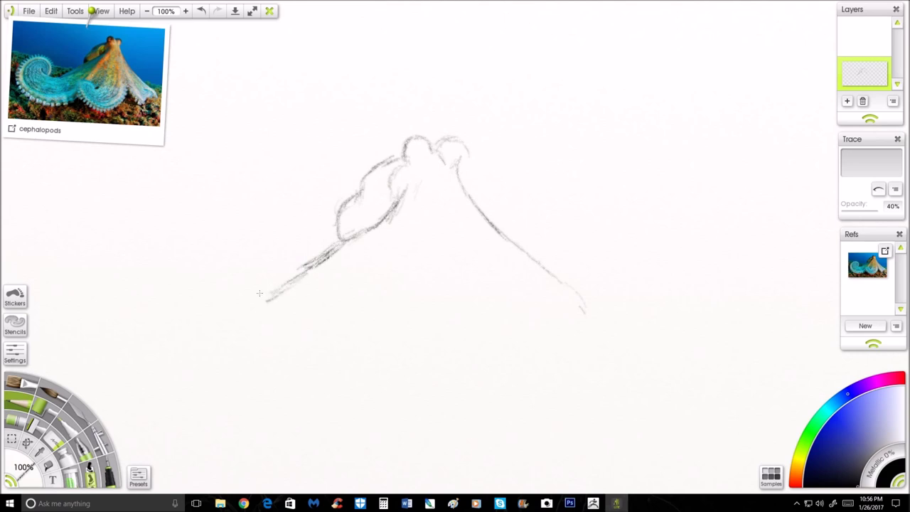
{"action": "left_click_drag", "start_coordinate": [248, 296], "coordinate": [232, 282]}
{"action": "left_click_drag", "start_coordinate": [266, 299], "coordinate": [233, 285]}
{"action": "mouse_move", "coordinate": [249, 290]}
{"action": "left_mouse_down"}
{"action": "mouse_move", "coordinate": [267, 268]}
{"action": "mouse_move", "coordinate": [257, 276]}
{"action": "mouse_move", "coordinate": [257, 235]}
{"action": "mouse_move", "coordinate": [237, 217]}
{"action": "mouse_move", "coordinate": [199, 228]}
{"action": "mouse_move", "coordinate": [181, 257]}
{"action": "mouse_move", "coordinate": [179, 292]}
{"action": "left_mouse_up"}
{"action": "mouse_move", "coordinate": [189, 238]}
{"action": "left_mouse_down"}
{"action": "mouse_move", "coordinate": [165, 307]}
{"action": "mouse_move", "coordinate": [176, 327]}
{"action": "left_mouse_up"}
{"action": "left_click_drag", "start_coordinate": [178, 250], "coordinate": [180, 338]}
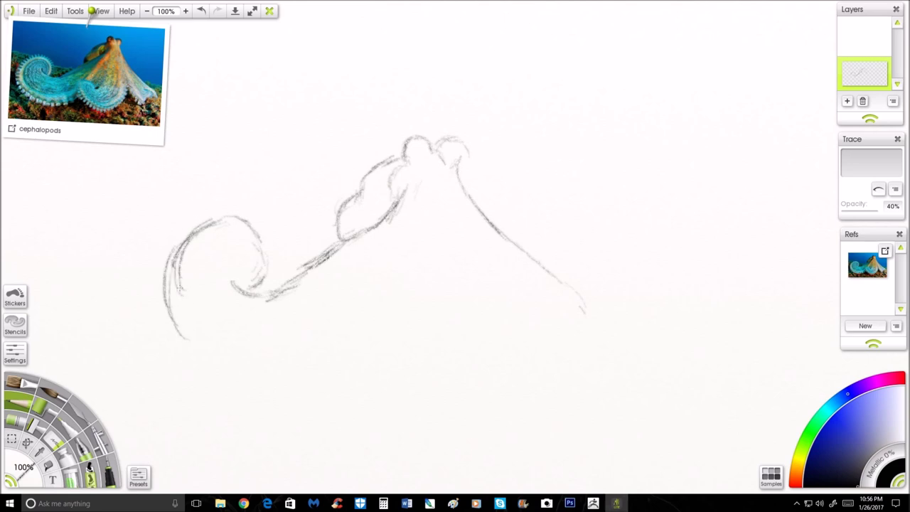
{"action": "mouse_move", "coordinate": [175, 288]}
{"action": "left_mouse_down"}
{"action": "mouse_move", "coordinate": [200, 350]}
{"action": "mouse_move", "coordinate": [248, 375]}
{"action": "mouse_move", "coordinate": [349, 334]}
{"action": "left_mouse_up"}
Step: Sketch the right tentacle and a row of small curls beneath the body
{"action": "left_click_drag", "start_coordinate": [405, 309], "coordinate": [473, 334]}
{"action": "left_click_drag", "start_coordinate": [478, 282], "coordinate": [583, 313]}
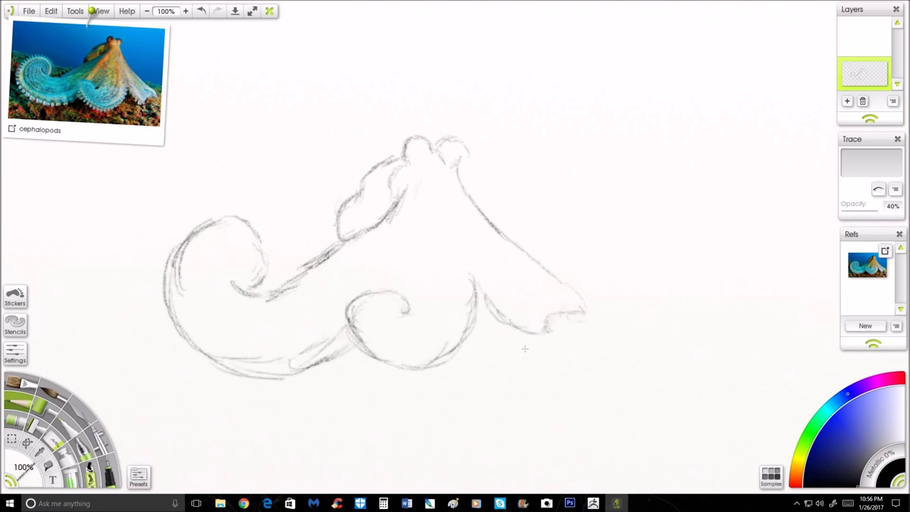
{"action": "left_click_drag", "start_coordinate": [474, 339], "coordinate": [478, 322]}
{"action": "left_click_drag", "start_coordinate": [487, 353], "coordinate": [484, 322]}
{"action": "mouse_move", "coordinate": [525, 345]}
{"action": "left_mouse_down"}
{"action": "mouse_move", "coordinate": [491, 370]}
{"action": "mouse_move", "coordinate": [467, 370]}
{"action": "left_mouse_up"}
{"action": "mouse_move", "coordinate": [446, 377]}
{"action": "left_mouse_down"}
{"action": "mouse_move", "coordinate": [411, 395]}
{"action": "mouse_move", "coordinate": [393, 384]}
{"action": "left_mouse_up"}
{"action": "mouse_move", "coordinate": [370, 357]}
{"action": "left_mouse_down"}
{"action": "mouse_move", "coordinate": [384, 384]}
{"action": "mouse_move", "coordinate": [353, 379]}
{"action": "mouse_move", "coordinate": [317, 396]}
{"action": "mouse_move", "coordinate": [206, 387]}
{"action": "mouse_move", "coordinate": [174, 400]}
{"action": "left_mouse_up"}
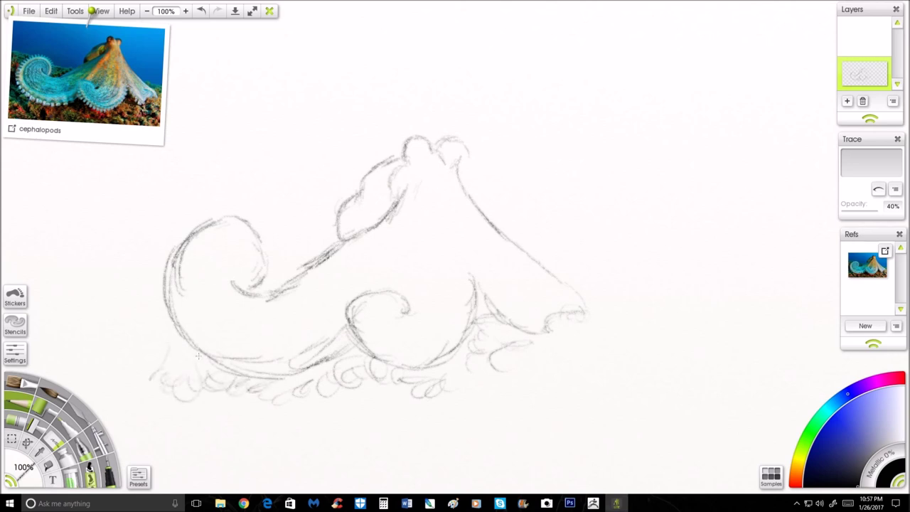
Step: Add curling tentacle tips left, below and right, and shade the tentacle base and upper curl
{"action": "left_click_drag", "start_coordinate": [198, 355], "coordinate": [207, 370]}
{"action": "mouse_move", "coordinate": [168, 348]}
{"action": "left_mouse_down"}
{"action": "mouse_move", "coordinate": [147, 328]}
{"action": "mouse_move", "coordinate": [156, 314]}
{"action": "left_mouse_up"}
{"action": "mouse_move", "coordinate": [461, 374]}
{"action": "left_mouse_down"}
{"action": "mouse_move", "coordinate": [455, 409]}
{"action": "mouse_move", "coordinate": [448, 391]}
{"action": "mouse_move", "coordinate": [474, 361]}
{"action": "mouse_move", "coordinate": [539, 368]}
{"action": "mouse_move", "coordinate": [638, 302]}
{"action": "mouse_move", "coordinate": [630, 282]}
{"action": "mouse_move", "coordinate": [585, 338]}
{"action": "left_mouse_up"}
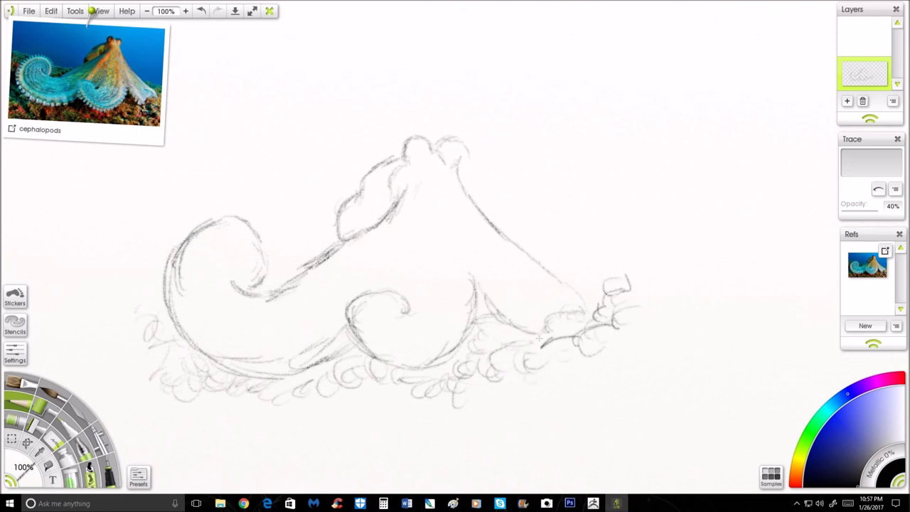
{"action": "left_click_drag", "start_coordinate": [529, 337], "coordinate": [475, 355]}
{"action": "mouse_move", "coordinate": [489, 304]}
{"action": "left_mouse_down"}
{"action": "mouse_move", "coordinate": [477, 316]}
{"action": "mouse_move", "coordinate": [475, 302]}
{"action": "mouse_move", "coordinate": [468, 304]}
{"action": "mouse_move", "coordinate": [475, 300]}
{"action": "mouse_move", "coordinate": [469, 340]}
{"action": "mouse_move", "coordinate": [442, 357]}
{"action": "mouse_move", "coordinate": [442, 373]}
{"action": "mouse_move", "coordinate": [165, 307]}
{"action": "left_mouse_up"}
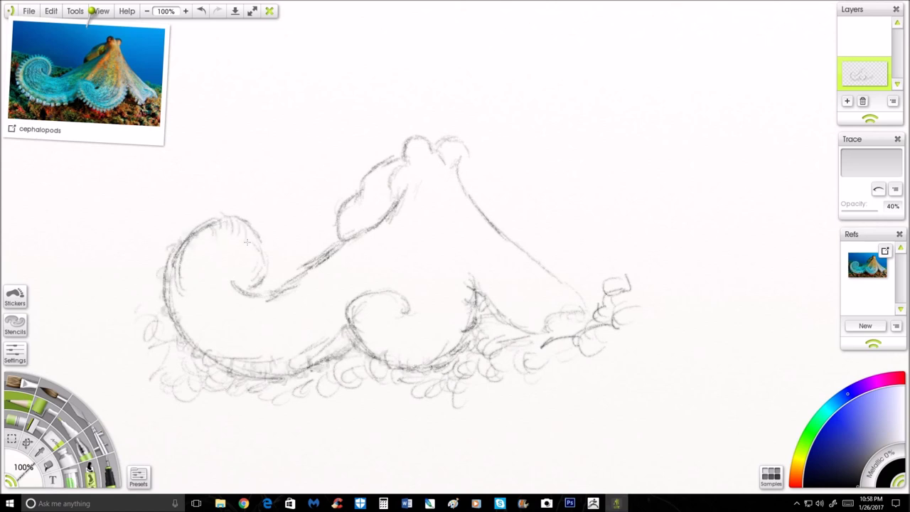
{"action": "mouse_move", "coordinate": [248, 228]}
{"action": "left_mouse_down"}
{"action": "mouse_move", "coordinate": [264, 279]}
{"action": "mouse_move", "coordinate": [327, 254]}
{"action": "left_mouse_up"}
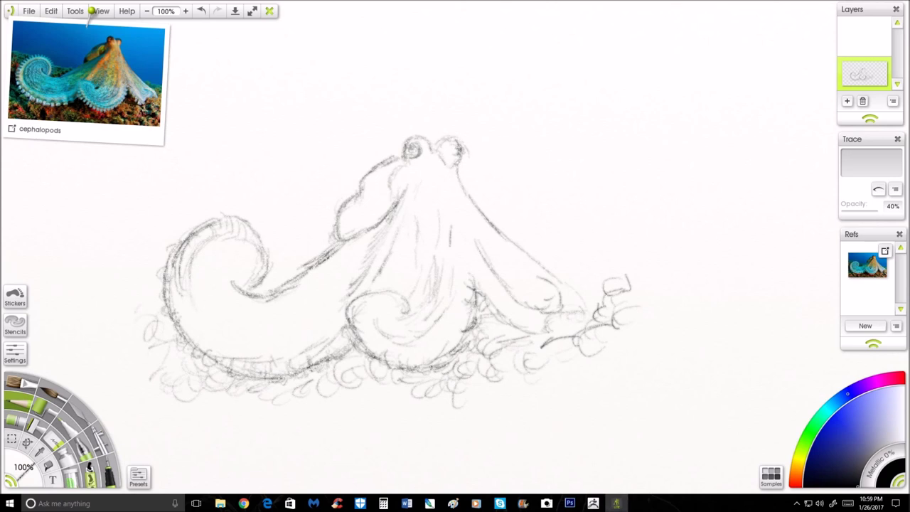
Step: Darken the curled arm's edges and the left side of the mantle
{"action": "left_click_drag", "start_coordinate": [193, 315], "coordinate": [203, 328]}
{"action": "mouse_move", "coordinate": [241, 354]}
{"action": "left_mouse_down"}
{"action": "mouse_move", "coordinate": [275, 354]}
{"action": "mouse_move", "coordinate": [339, 323]}
{"action": "left_mouse_up"}
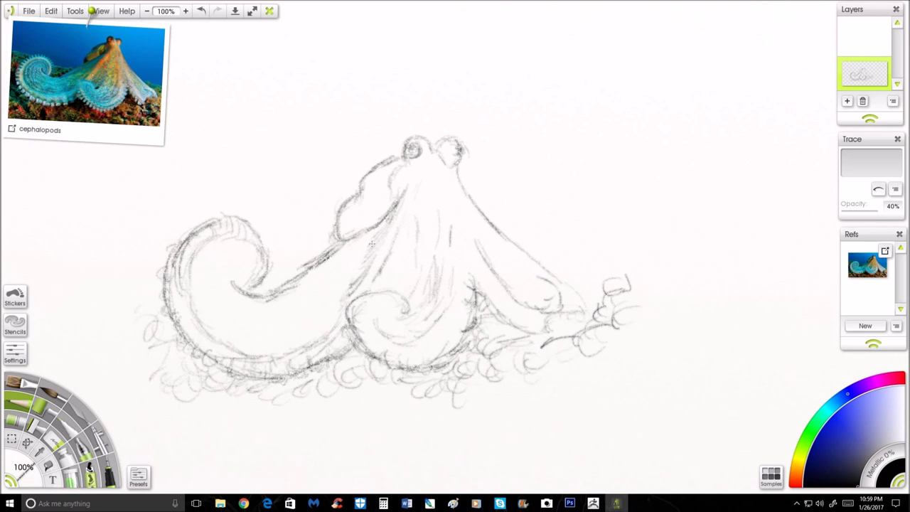
{"action": "left_click_drag", "start_coordinate": [363, 202], "coordinate": [335, 208]}
{"action": "left_click_drag", "start_coordinate": [355, 177], "coordinate": [321, 154]}
Step: Draw a wide-brimmed cowboy hat above the head and a mustache under the eyes
{"action": "left_click_drag", "start_coordinate": [355, 125], "coordinate": [430, 96]}
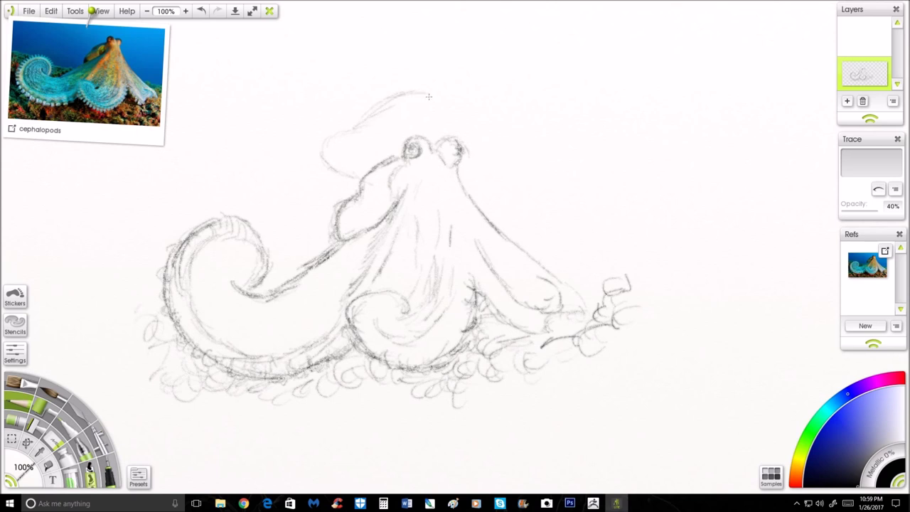
{"action": "left_click_drag", "start_coordinate": [357, 108], "coordinate": [415, 80]}
{"action": "mouse_move", "coordinate": [345, 122]}
{"action": "left_mouse_down"}
{"action": "mouse_move", "coordinate": [411, 67]}
{"action": "mouse_move", "coordinate": [466, 100]}
{"action": "left_mouse_up"}
{"action": "mouse_move", "coordinate": [371, 120]}
{"action": "left_mouse_down"}
{"action": "mouse_move", "coordinate": [489, 93]}
{"action": "mouse_move", "coordinate": [498, 138]}
{"action": "mouse_move", "coordinate": [470, 148]}
{"action": "mouse_move", "coordinate": [492, 114]}
{"action": "mouse_move", "coordinate": [461, 165]}
{"action": "left_mouse_up"}
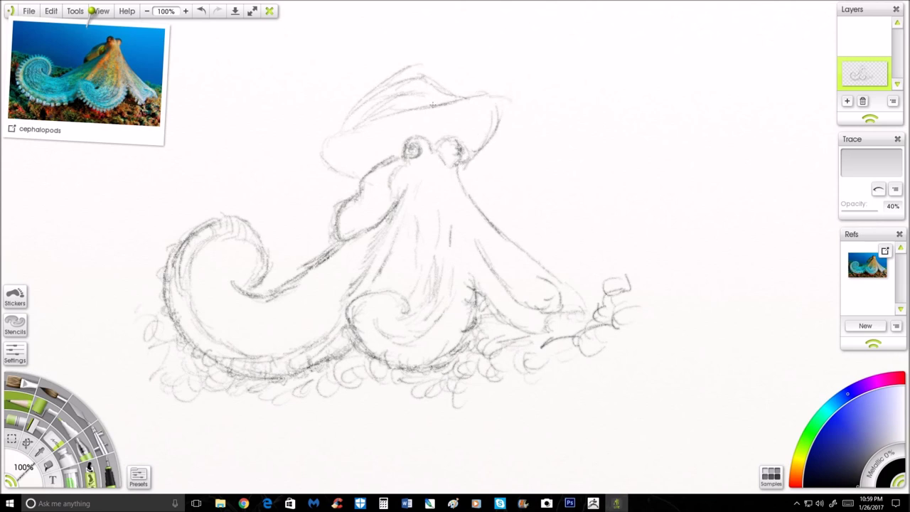
{"action": "mouse_move", "coordinate": [329, 139]}
{"action": "left_mouse_down"}
{"action": "mouse_move", "coordinate": [327, 160]}
{"action": "mouse_move", "coordinate": [358, 181]}
{"action": "left_mouse_up"}
{"action": "left_click_drag", "start_coordinate": [331, 133], "coordinate": [394, 111]}
{"action": "mouse_move", "coordinate": [404, 188]}
{"action": "left_mouse_down"}
{"action": "mouse_move", "coordinate": [435, 173]}
{"action": "mouse_move", "coordinate": [445, 185]}
{"action": "mouse_move", "coordinate": [463, 182]}
{"action": "mouse_move", "coordinate": [403, 184]}
{"action": "mouse_move", "coordinate": [425, 184]}
{"action": "mouse_move", "coordinate": [431, 173]}
{"action": "mouse_move", "coordinate": [467, 179]}
{"action": "left_mouse_up"}
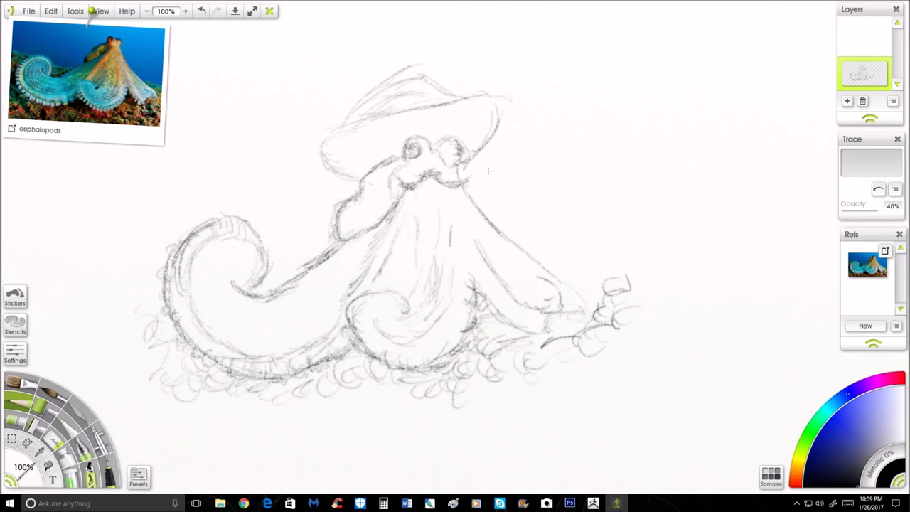
{"action": "left_click", "coordinate": [831, 410]}
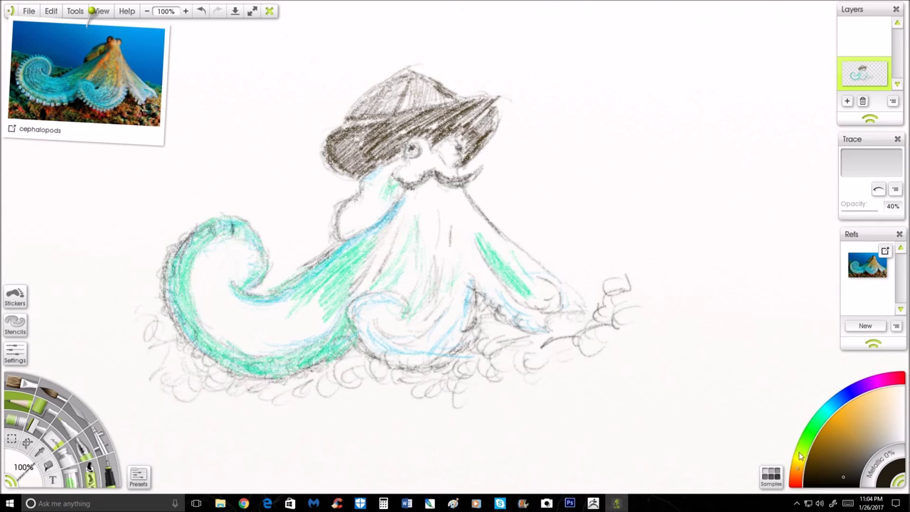
Step: Shade the head bright yellow and add red around the right eye and cheek
{"action": "left_click", "coordinate": [799, 459]}
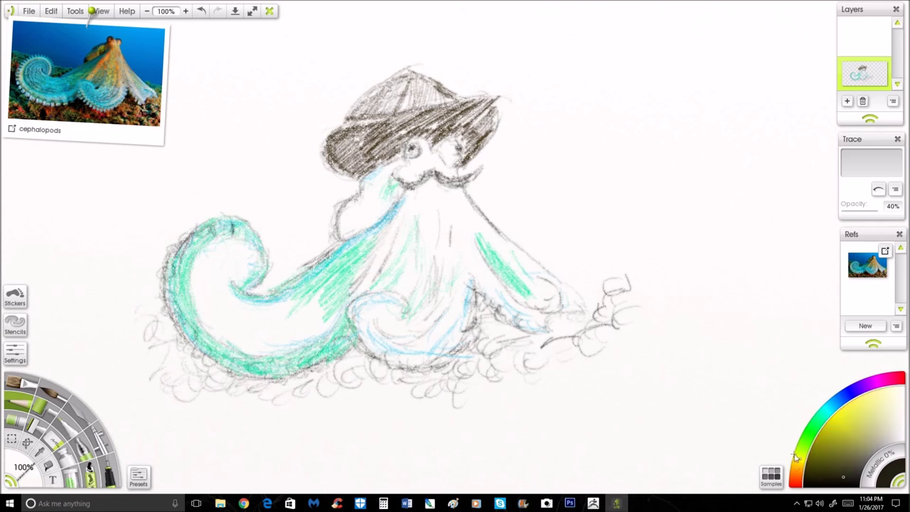
{"action": "left_click", "coordinate": [843, 418]}
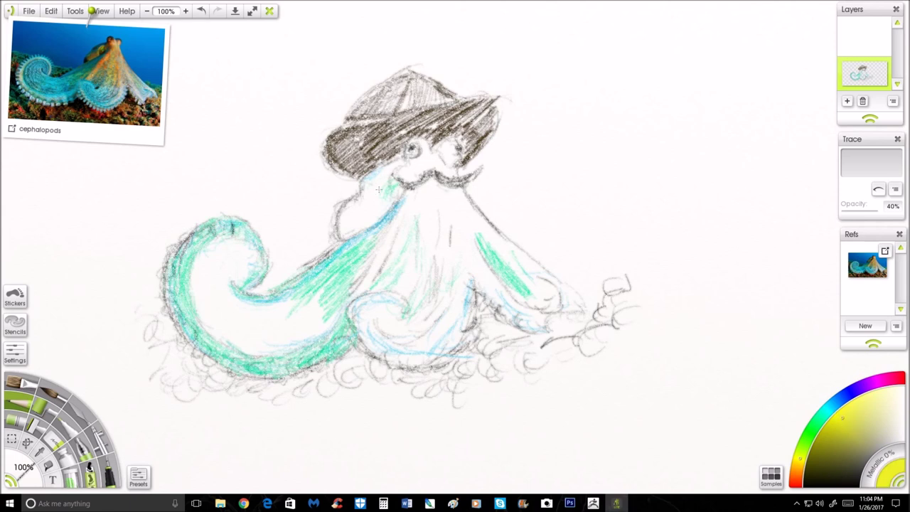
{"action": "left_click_drag", "start_coordinate": [379, 189], "coordinate": [356, 215]}
{"action": "mouse_move", "coordinate": [370, 208]}
{"action": "left_mouse_down"}
{"action": "mouse_move", "coordinate": [345, 230]}
{"action": "mouse_move", "coordinate": [371, 213]}
{"action": "mouse_move", "coordinate": [364, 228]}
{"action": "mouse_move", "coordinate": [374, 219]}
{"action": "left_mouse_up"}
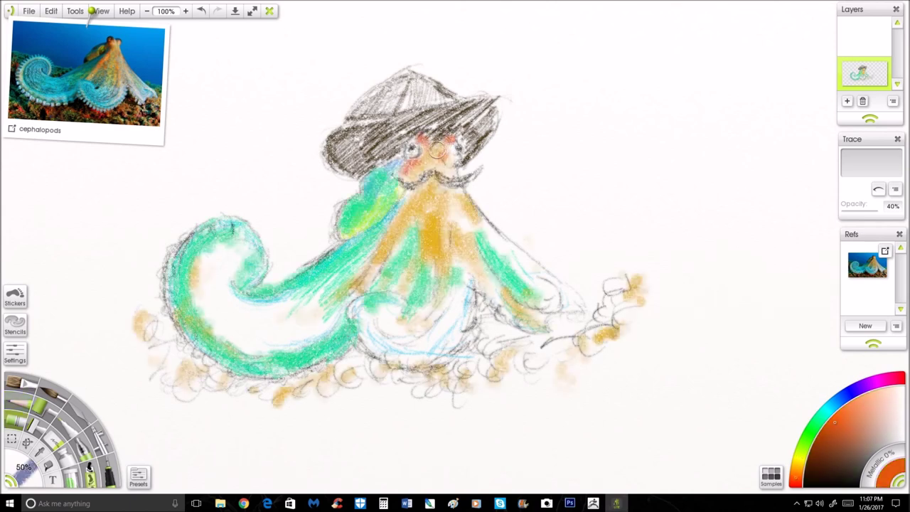
{"action": "mouse_move", "coordinate": [437, 149]}
{"action": "left_mouse_down"}
{"action": "mouse_move", "coordinate": [445, 164]}
{"action": "mouse_move", "coordinate": [451, 153]}
{"action": "mouse_move", "coordinate": [475, 202]}
{"action": "mouse_move", "coordinate": [456, 196]}
{"action": "mouse_move", "coordinate": [461, 191]}
{"action": "mouse_move", "coordinate": [457, 217]}
{"action": "mouse_move", "coordinate": [472, 231]}
{"action": "mouse_move", "coordinate": [407, 192]}
{"action": "mouse_move", "coordinate": [355, 281]}
{"action": "left_mouse_up"}
Step: Dab red onto both sides of the chest and fill the body teal near the left curl
{"action": "left_click_drag", "start_coordinate": [411, 212], "coordinate": [359, 297]}
{"action": "mouse_move", "coordinate": [484, 230]}
{"action": "left_mouse_down"}
{"action": "mouse_move", "coordinate": [476, 242]}
{"action": "mouse_move", "coordinate": [466, 224]}
{"action": "mouse_move", "coordinate": [498, 249]}
{"action": "mouse_move", "coordinate": [486, 222]}
{"action": "left_mouse_up"}
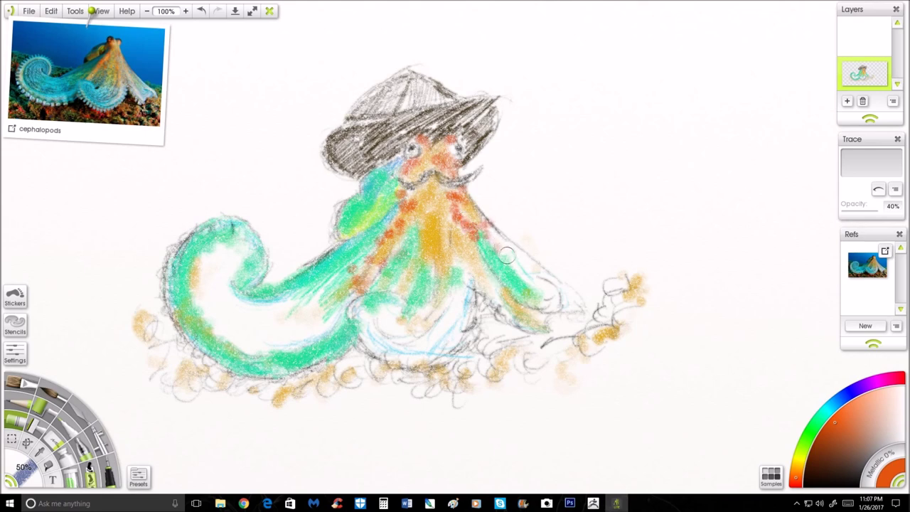
{"action": "mouse_move", "coordinate": [483, 233]}
{"action": "left_mouse_down"}
{"action": "mouse_move", "coordinate": [498, 249]}
{"action": "mouse_move", "coordinate": [507, 234]}
{"action": "mouse_move", "coordinate": [501, 246]}
{"action": "mouse_move", "coordinate": [519, 259]}
{"action": "mouse_move", "coordinate": [468, 224]}
{"action": "left_mouse_up"}
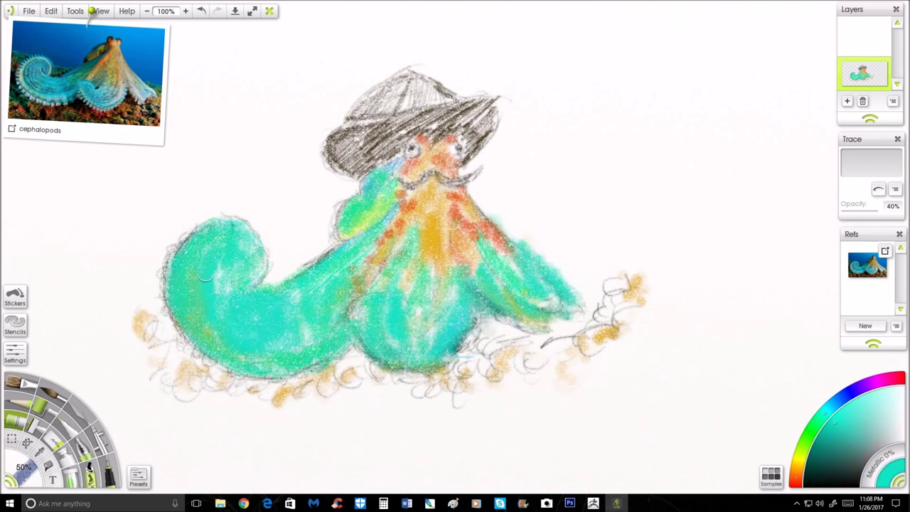
{"action": "mouse_move", "coordinate": [206, 277]}
{"action": "left_mouse_down"}
{"action": "mouse_move", "coordinate": [322, 327]}
{"action": "mouse_move", "coordinate": [420, 217]}
{"action": "mouse_move", "coordinate": [423, 307]}
{"action": "mouse_move", "coordinate": [518, 280]}
{"action": "mouse_move", "coordinate": [568, 278]}
{"action": "left_mouse_up"}
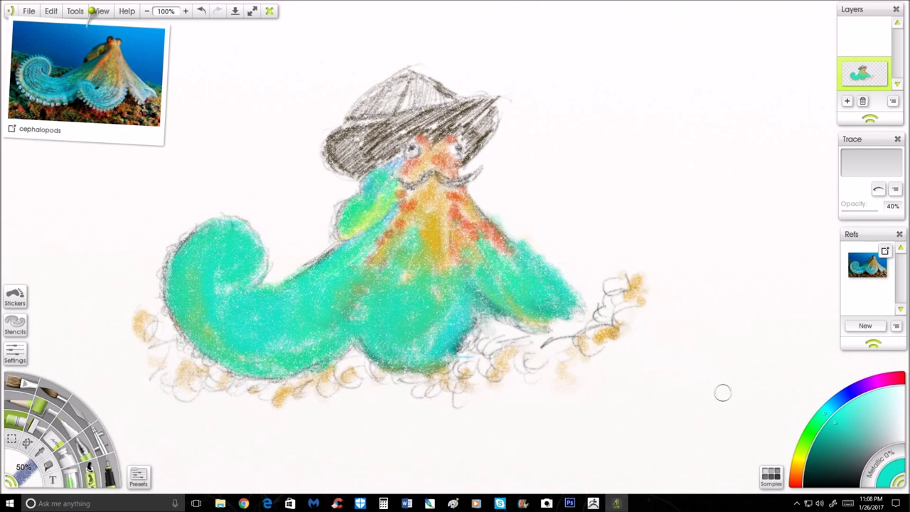
Step: Add blue accents on the curled arm and body, and speckle the brown hat
{"action": "left_click", "coordinate": [836, 403]}
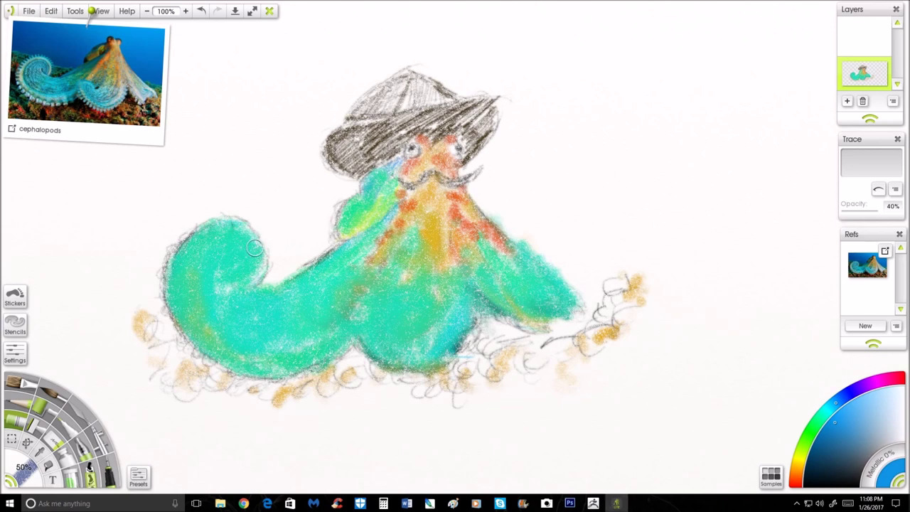
{"action": "mouse_move", "coordinate": [255, 248]}
{"action": "left_mouse_down"}
{"action": "mouse_move", "coordinate": [238, 226]}
{"action": "mouse_move", "coordinate": [194, 236]}
{"action": "mouse_move", "coordinate": [179, 295]}
{"action": "mouse_move", "coordinate": [189, 324]}
{"action": "mouse_move", "coordinate": [230, 342]}
{"action": "mouse_move", "coordinate": [265, 373]}
{"action": "mouse_move", "coordinate": [213, 342]}
{"action": "mouse_move", "coordinate": [292, 364]}
{"action": "mouse_move", "coordinate": [324, 347]}
{"action": "mouse_move", "coordinate": [388, 262]}
{"action": "left_mouse_up"}
{"action": "mouse_move", "coordinate": [356, 331]}
{"action": "left_mouse_down"}
{"action": "mouse_move", "coordinate": [379, 336]}
{"action": "mouse_move", "coordinate": [388, 355]}
{"action": "mouse_move", "coordinate": [420, 368]}
{"action": "mouse_move", "coordinate": [443, 361]}
{"action": "mouse_move", "coordinate": [471, 320]}
{"action": "left_mouse_up"}
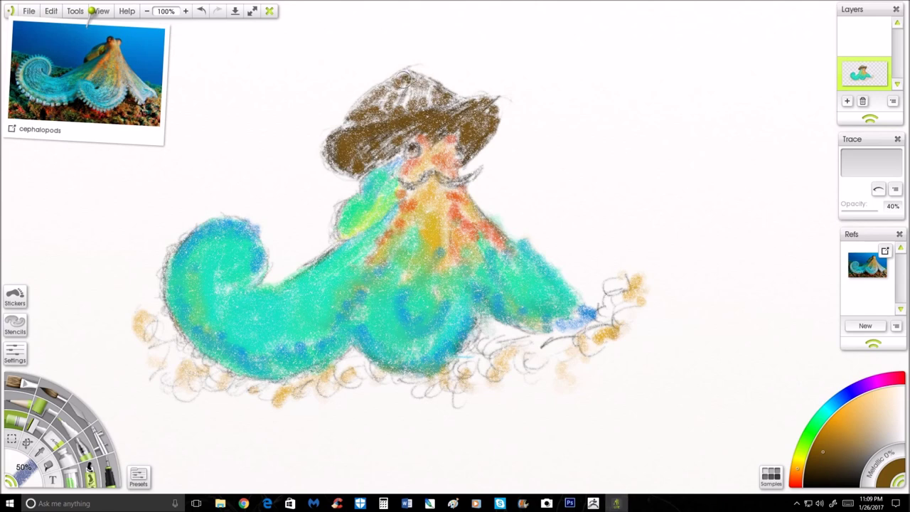
{"action": "mouse_move", "coordinate": [405, 80]}
{"action": "left_mouse_down"}
{"action": "mouse_move", "coordinate": [391, 89]}
{"action": "mouse_move", "coordinate": [394, 100]}
{"action": "mouse_move", "coordinate": [443, 89]}
{"action": "left_mouse_up"}
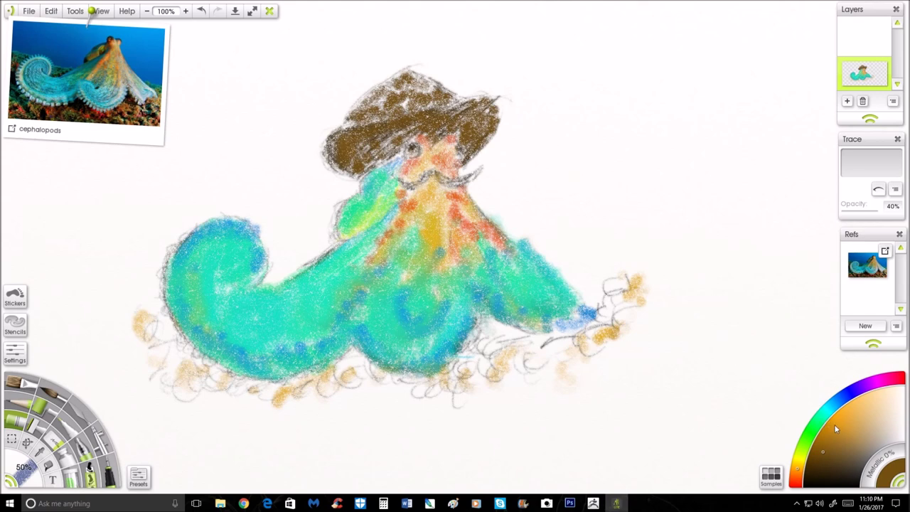
Step: Darken the cowboy hat and its brim edges with a deeper brown
{"action": "left_click", "coordinate": [849, 473]}
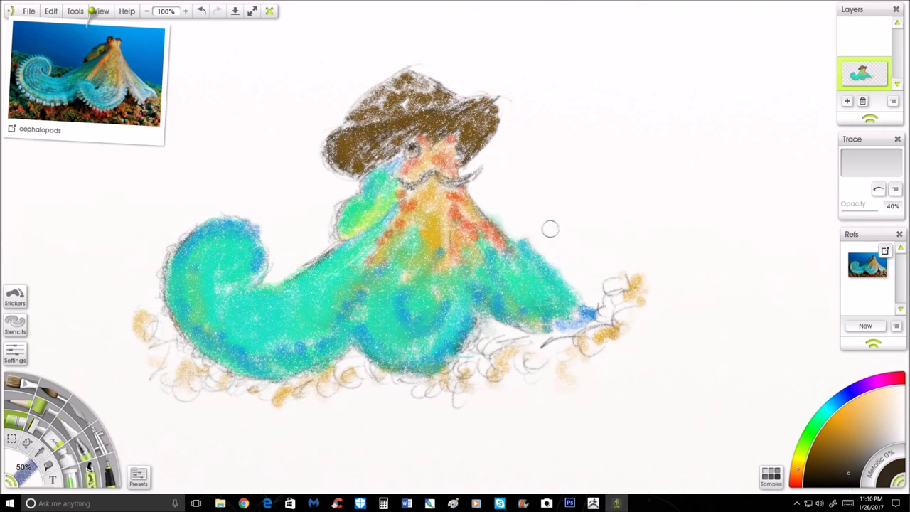
{"action": "mouse_move", "coordinate": [364, 145]}
{"action": "left_mouse_down"}
{"action": "mouse_move", "coordinate": [370, 124]}
{"action": "mouse_move", "coordinate": [489, 95]}
{"action": "mouse_move", "coordinate": [492, 127]}
{"action": "mouse_move", "coordinate": [472, 151]}
{"action": "left_mouse_up"}
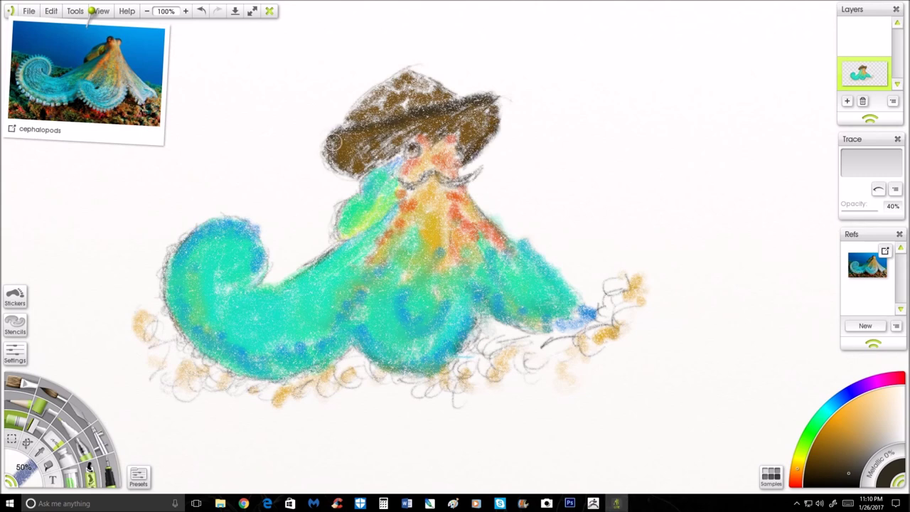
{"action": "mouse_move", "coordinate": [341, 147]}
{"action": "left_mouse_down"}
{"action": "mouse_move", "coordinate": [331, 161]}
{"action": "mouse_move", "coordinate": [358, 169]}
{"action": "mouse_move", "coordinate": [342, 127]}
{"action": "left_mouse_up"}
{"action": "mouse_move", "coordinate": [379, 91]}
{"action": "left_mouse_down"}
{"action": "mouse_move", "coordinate": [387, 96]}
{"action": "mouse_move", "coordinate": [382, 82]}
{"action": "mouse_move", "coordinate": [398, 80]}
{"action": "mouse_move", "coordinate": [384, 89]}
{"action": "mouse_move", "coordinate": [422, 97]}
{"action": "mouse_move", "coordinate": [377, 86]}
{"action": "mouse_move", "coordinate": [349, 117]}
{"action": "mouse_move", "coordinate": [377, 87]}
{"action": "mouse_move", "coordinate": [368, 108]}
{"action": "mouse_move", "coordinate": [404, 78]}
{"action": "mouse_move", "coordinate": [425, 74]}
{"action": "mouse_move", "coordinate": [456, 95]}
{"action": "left_mouse_up"}
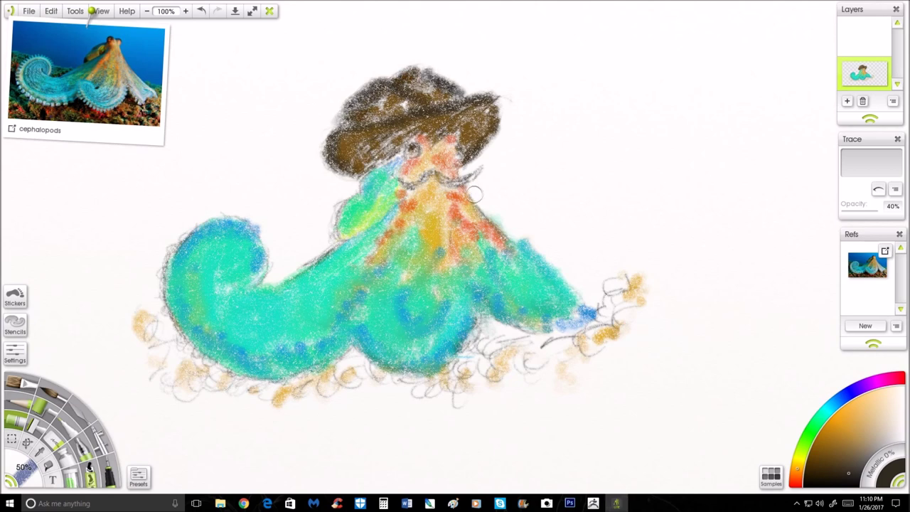
Step: Shade the body with orange-red and orange-brown beside the head
{"action": "mouse_move", "coordinate": [495, 263]}
{"action": "left_mouse_down"}
{"action": "mouse_move", "coordinate": [491, 244]}
{"action": "mouse_move", "coordinate": [455, 217]}
{"action": "left_mouse_up"}
{"action": "left_click", "coordinate": [832, 436]}
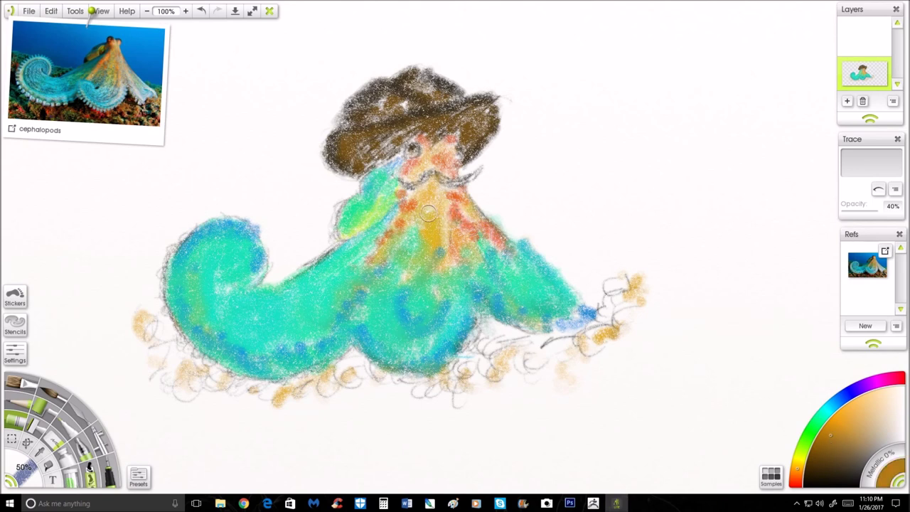
{"action": "left_click_drag", "start_coordinate": [373, 200], "coordinate": [357, 227]}
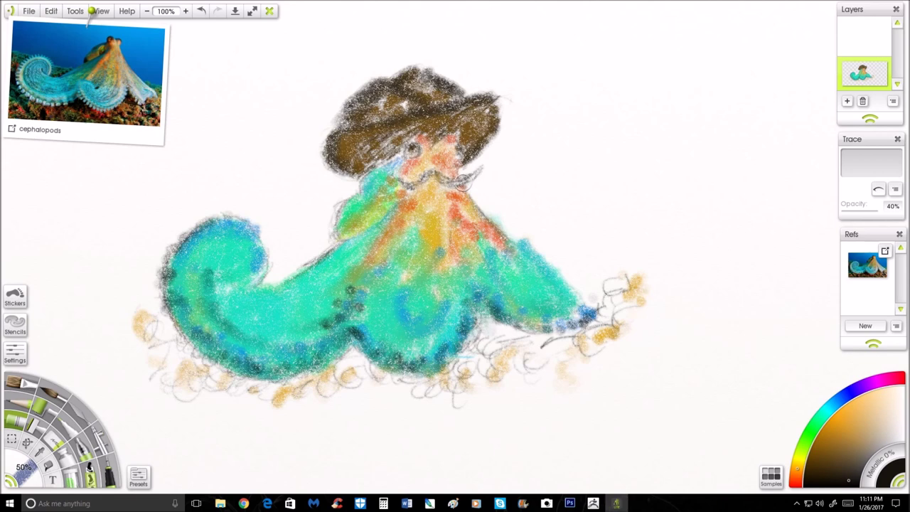
Step: Outline the body, curl edges and spots with dark full-strength pencil strokes
{"action": "mouse_move", "coordinate": [475, 202]}
{"action": "left_mouse_down"}
{"action": "mouse_move", "coordinate": [581, 303]}
{"action": "mouse_move", "coordinate": [590, 323]}
{"action": "left_mouse_up"}
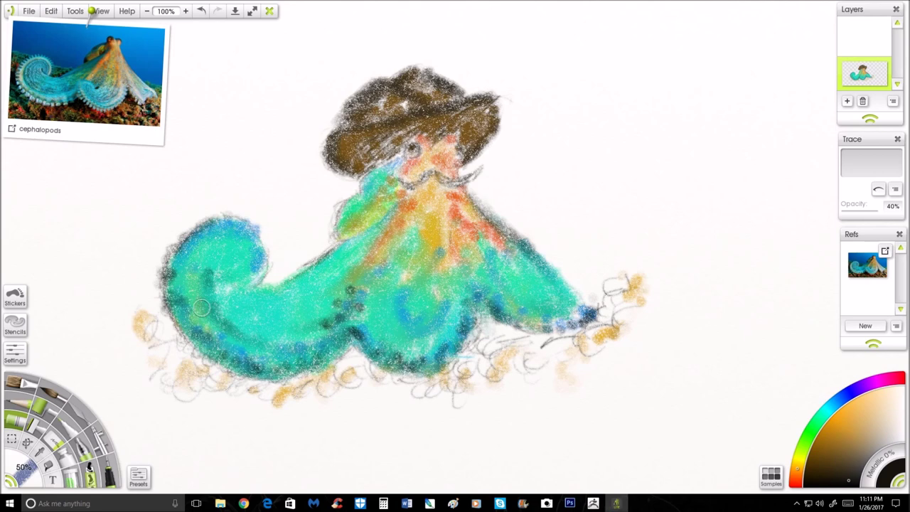
{"action": "left_click", "coordinate": [28, 406]}
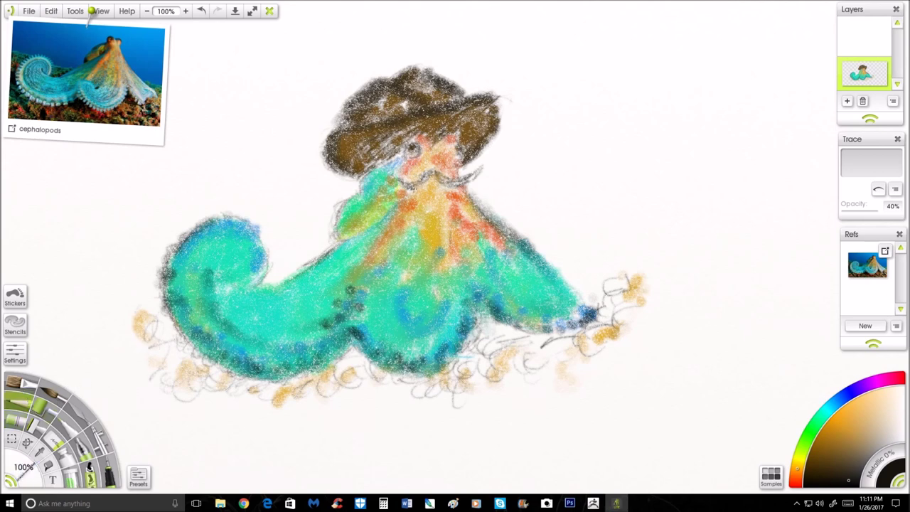
{"action": "left_click_drag", "start_coordinate": [412, 178], "coordinate": [235, 298]}
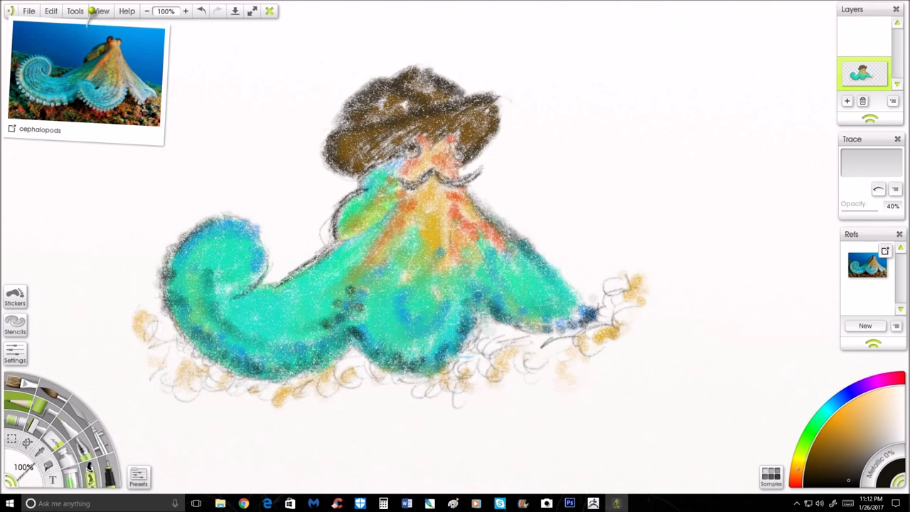
{"action": "mouse_move", "coordinate": [267, 254]}
{"action": "left_mouse_down"}
{"action": "mouse_move", "coordinate": [256, 227]}
{"action": "mouse_move", "coordinate": [216, 216]}
{"action": "left_mouse_up"}
{"action": "left_click_drag", "start_coordinate": [179, 328], "coordinate": [198, 350]}
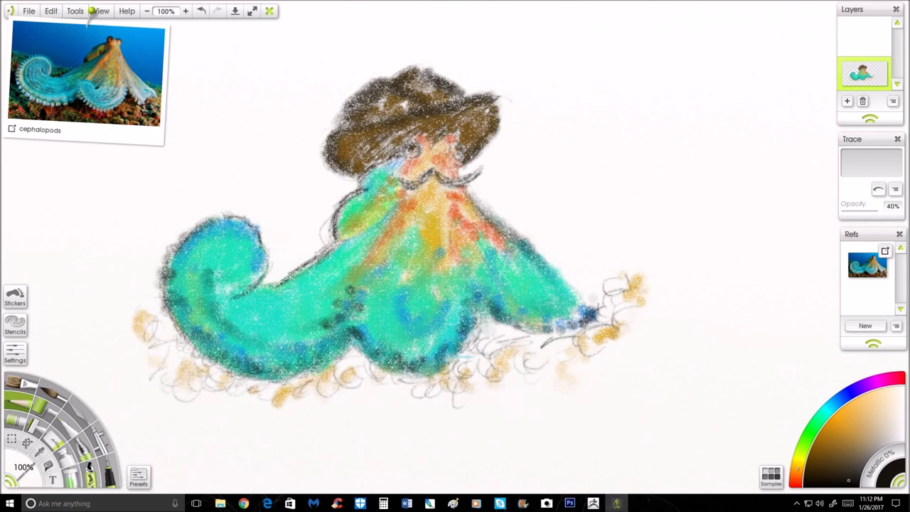
{"action": "mouse_move", "coordinate": [351, 303]}
{"action": "left_mouse_down"}
{"action": "mouse_move", "coordinate": [350, 343]}
{"action": "mouse_move", "coordinate": [363, 347]}
{"action": "left_mouse_up"}
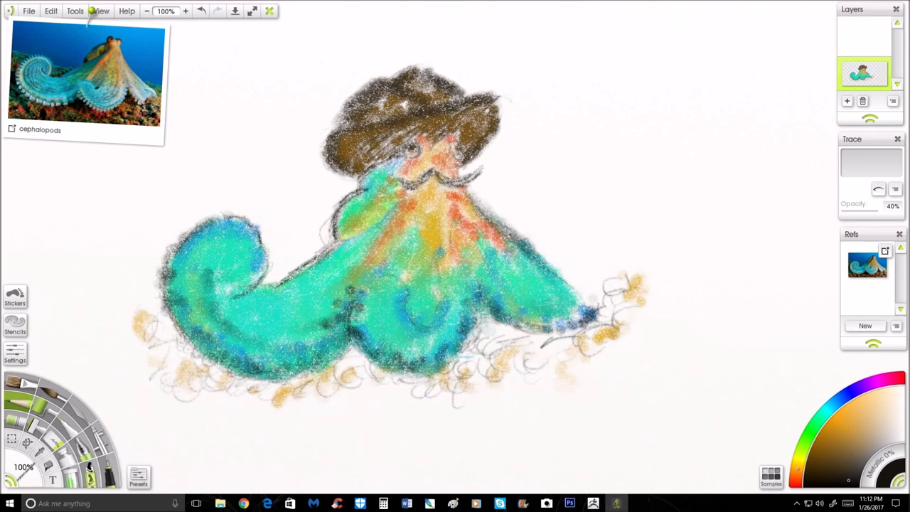
Step: Draw a golden straw sticking out from the mustache, then choose a cyan colour
{"action": "left_click_drag", "start_coordinate": [466, 182], "coordinate": [535, 186]}
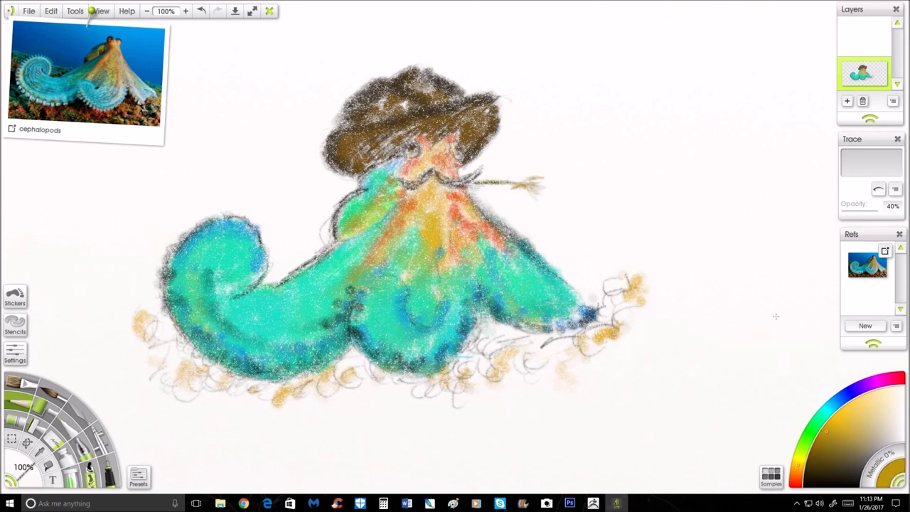
{"action": "left_click", "coordinate": [841, 400]}
{"action": "left_click_drag", "start_coordinate": [837, 402], "coordinate": [830, 406]}
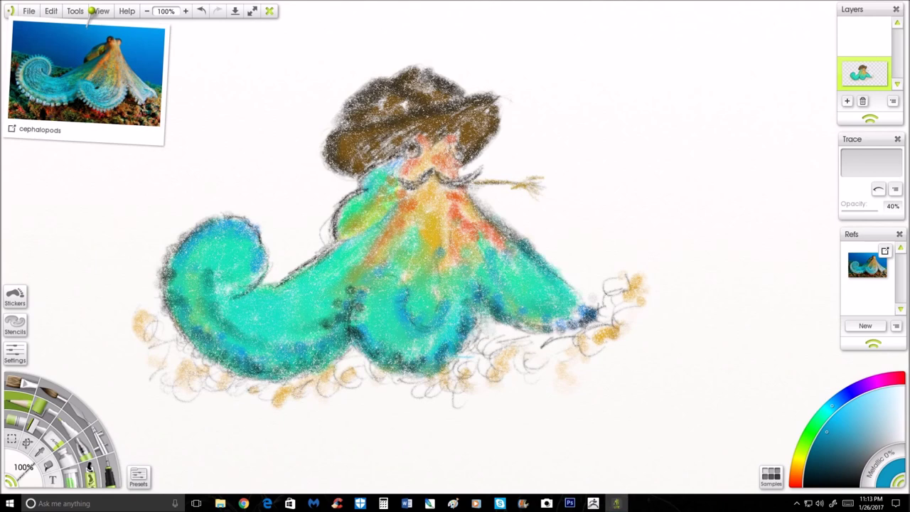
Step: Fill the white background around the octopus with solid cyan-blue
{"action": "left_click", "coordinate": [46, 466]}
{"action": "left_click", "coordinate": [83, 361]}
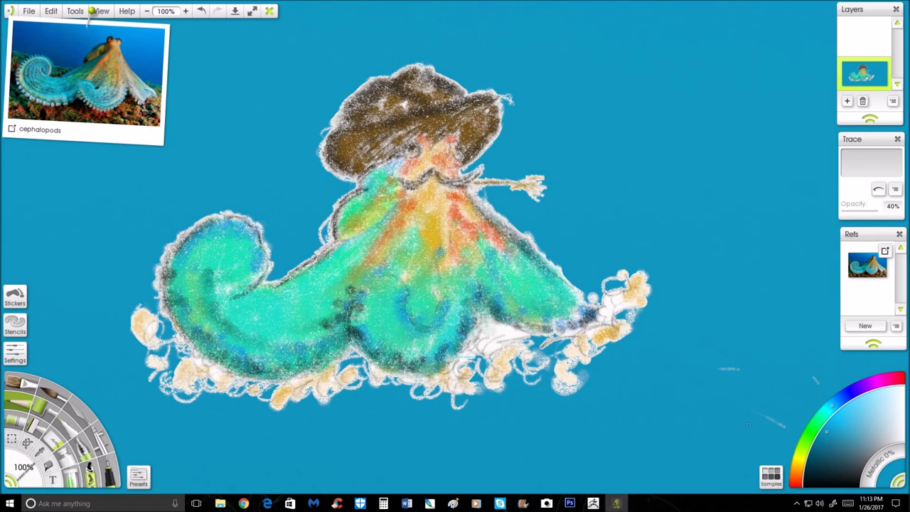
{"action": "left_click", "coordinate": [819, 421]}
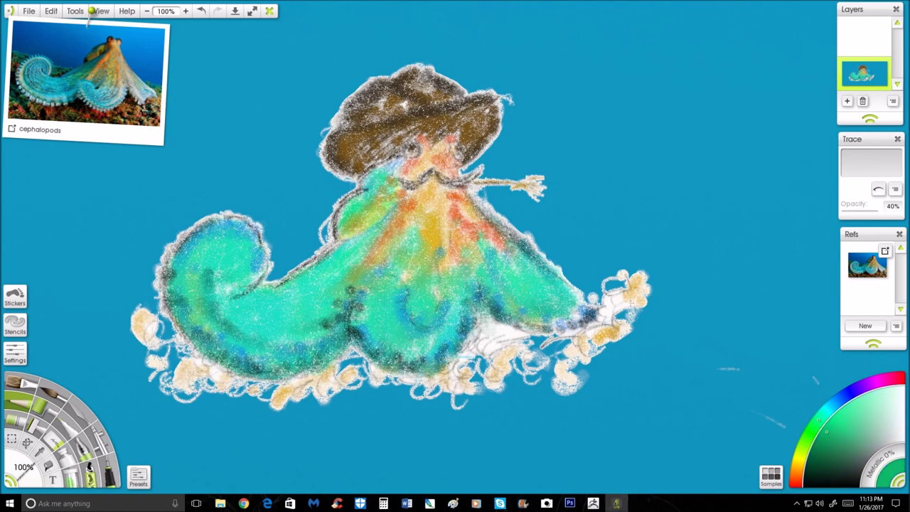
Step: Paint the white patch under the skirt and nearby tentacle tips green
{"action": "left_click_drag", "start_coordinate": [617, 302], "coordinate": [609, 300]}
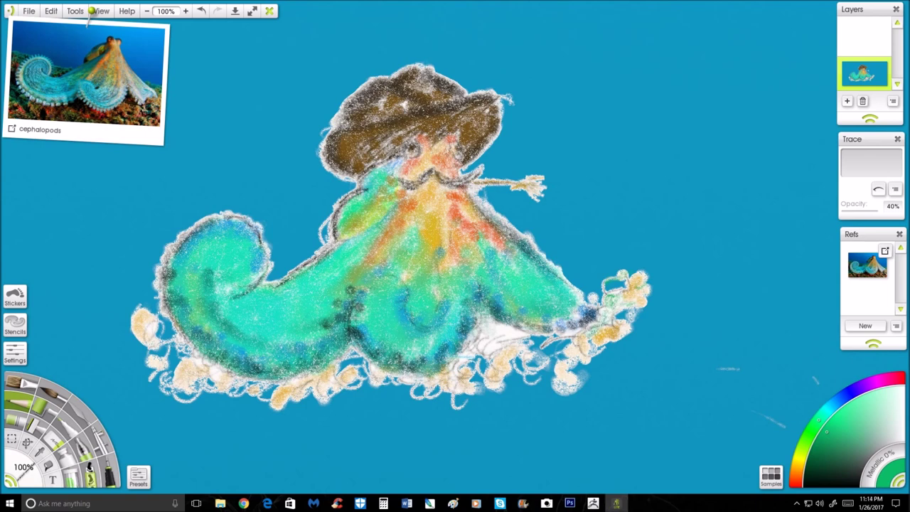
{"action": "left_click_drag", "start_coordinate": [559, 332], "coordinate": [581, 334]}
{"action": "left_click_drag", "start_coordinate": [519, 333], "coordinate": [463, 341]}
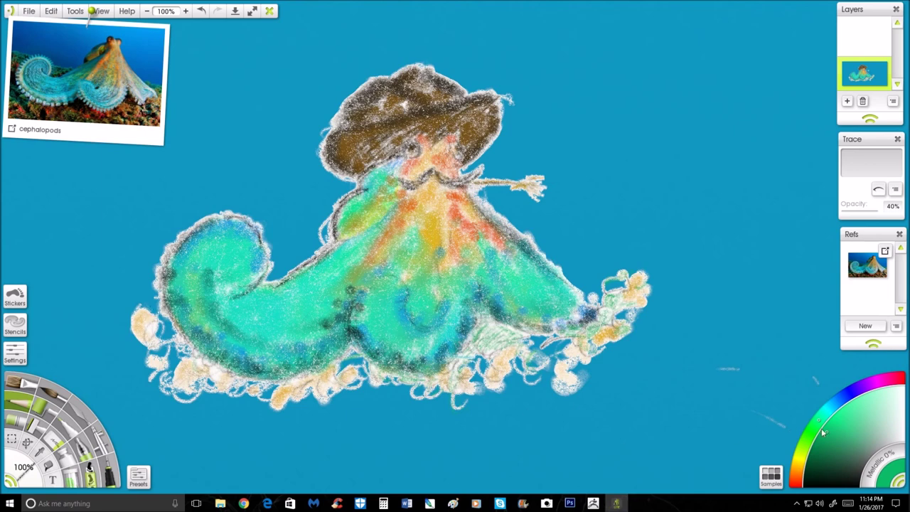
Step: Add dark accent marks to the left tentacle tip and lower tentacle curls
{"action": "left_click", "coordinate": [823, 443]}
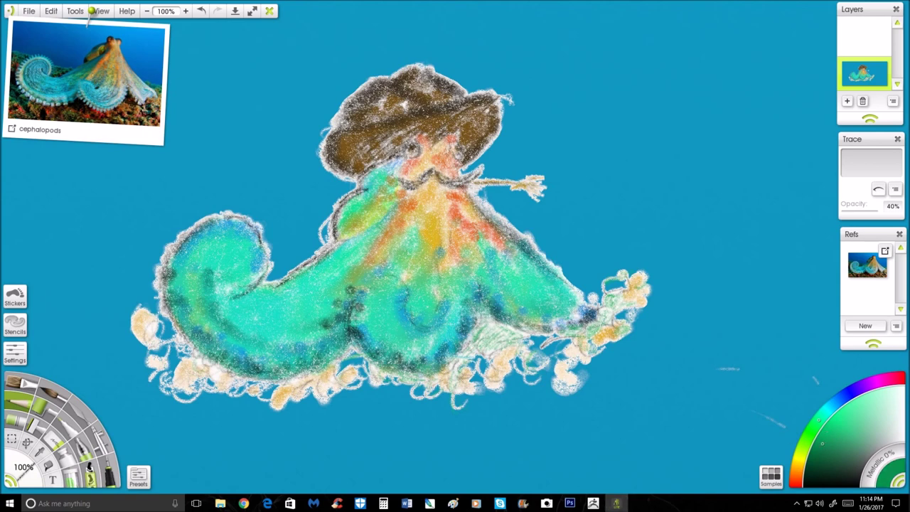
{"action": "mouse_move", "coordinate": [134, 320]}
{"action": "left_mouse_down"}
{"action": "mouse_move", "coordinate": [145, 344]}
{"action": "mouse_move", "coordinate": [154, 324]}
{"action": "left_mouse_up"}
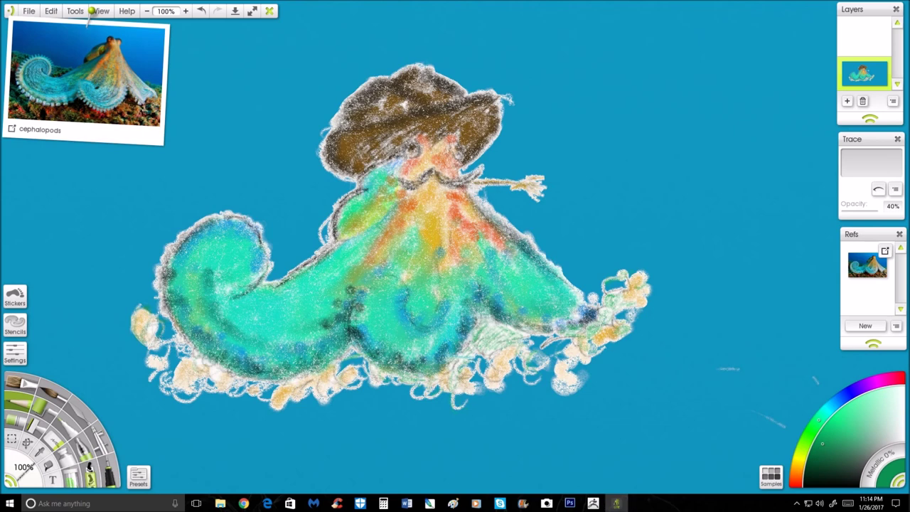
{"action": "mouse_move", "coordinate": [172, 335]}
{"action": "left_mouse_down"}
{"action": "mouse_move", "coordinate": [180, 341]}
{"action": "mouse_move", "coordinate": [163, 365]}
{"action": "left_mouse_up"}
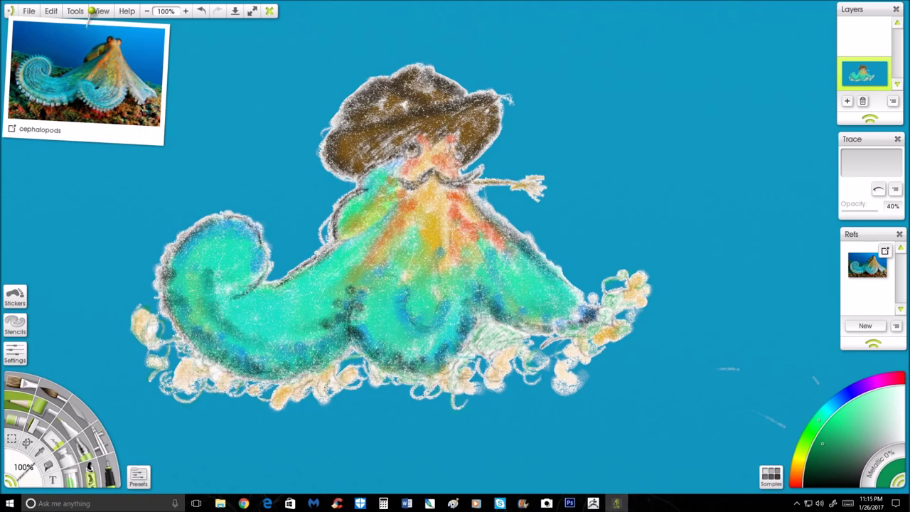
{"action": "left_click_drag", "start_coordinate": [562, 367], "coordinate": [562, 393]}
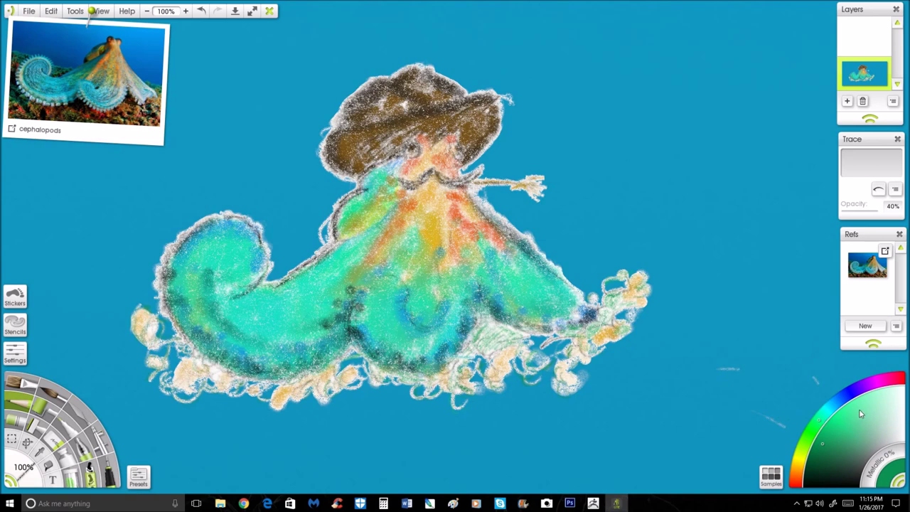
{"action": "left_click", "coordinate": [894, 378]}
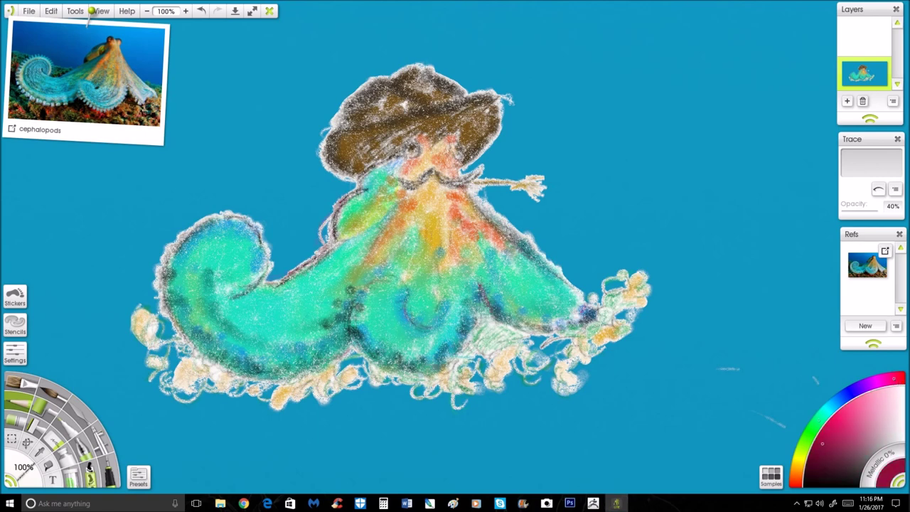